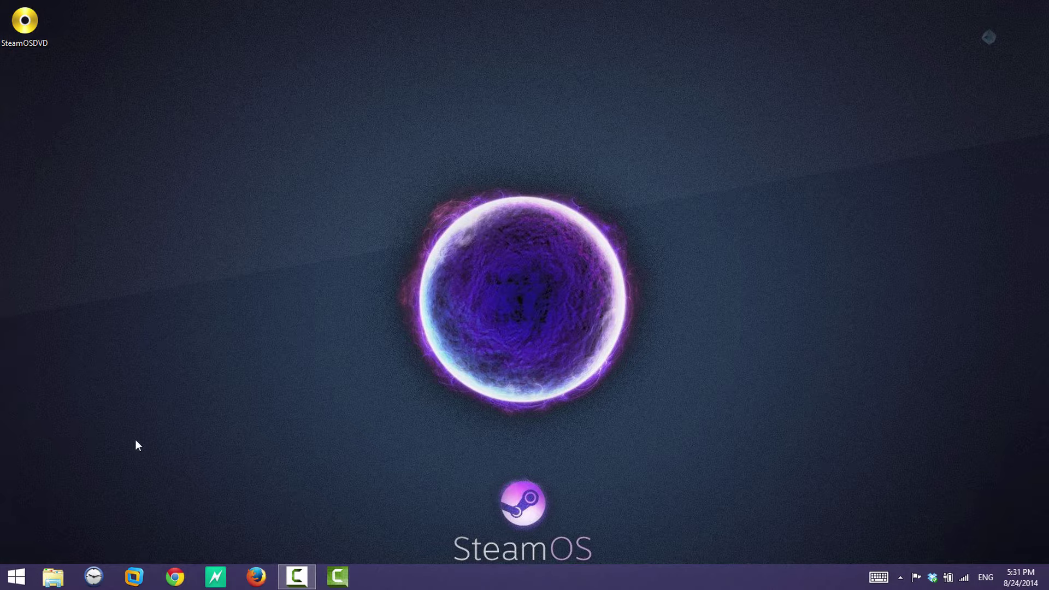
Step: Open VMware Workstation and start a new custom virtual machine with Workstation 10.0 hardware compatibility
click(133, 576)
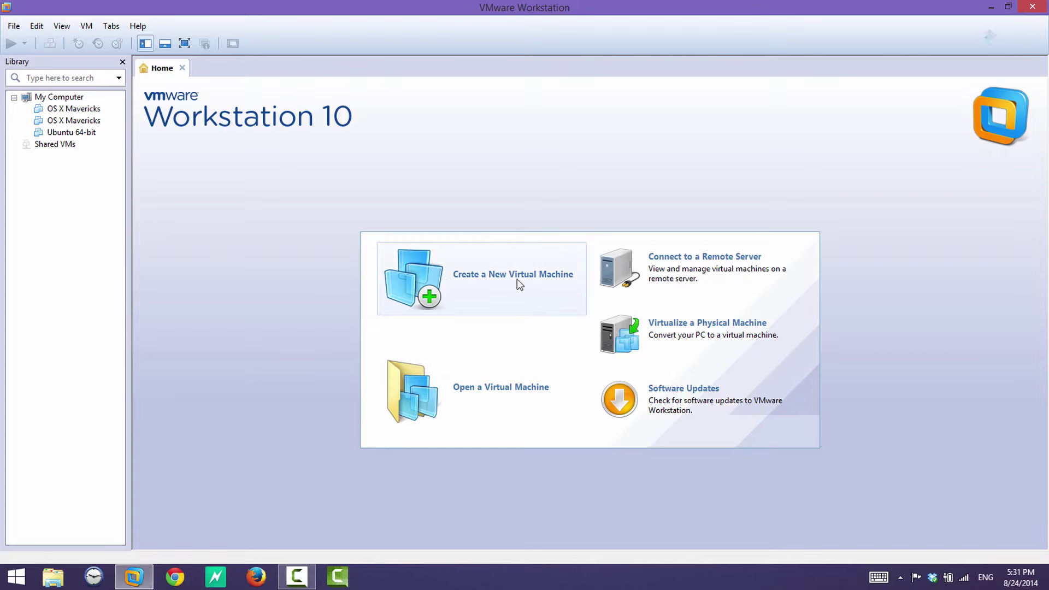
click(503, 279)
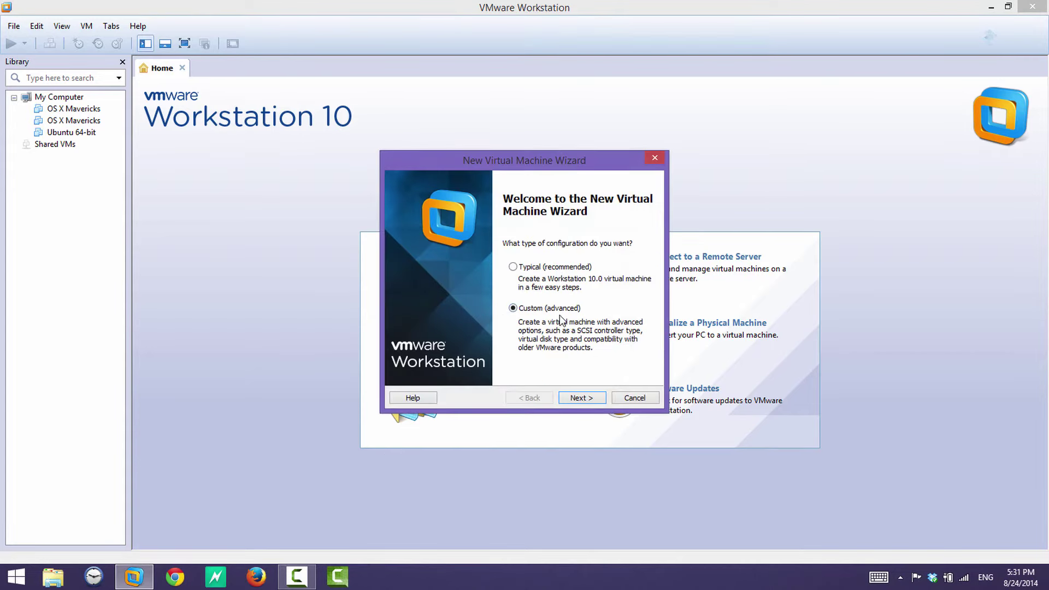
click(578, 398)
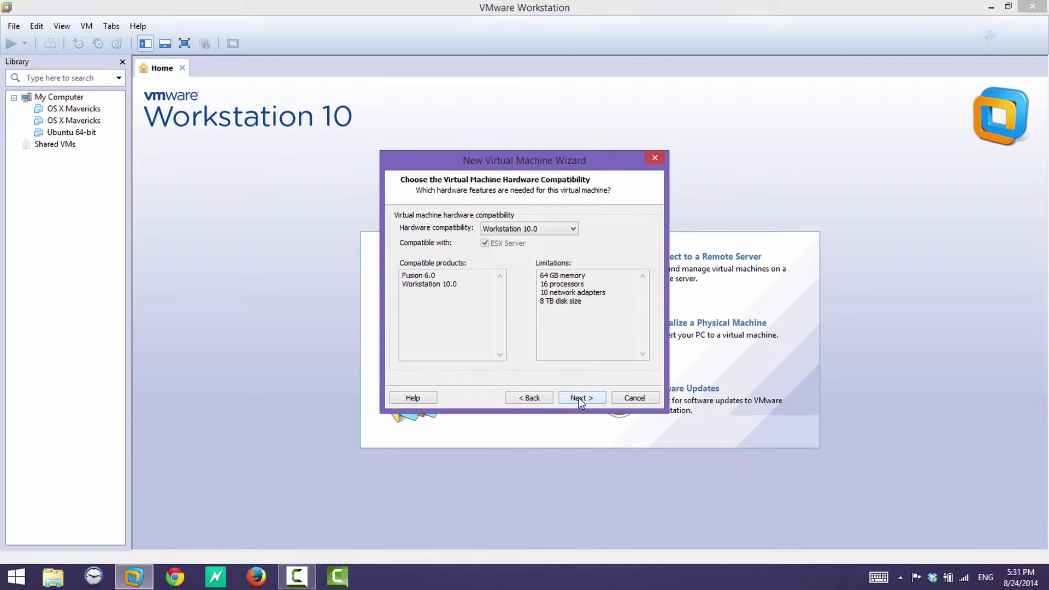
click(578, 398)
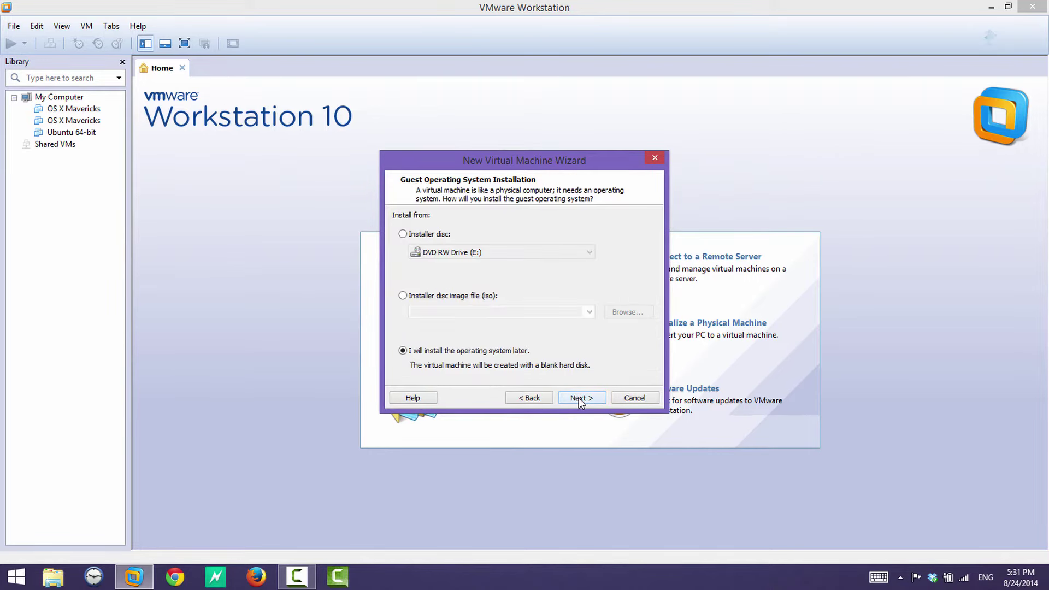
Step: Use the SteamOSDVD ISO from the Desktop as the installer disc image for the guest system
click(416, 297)
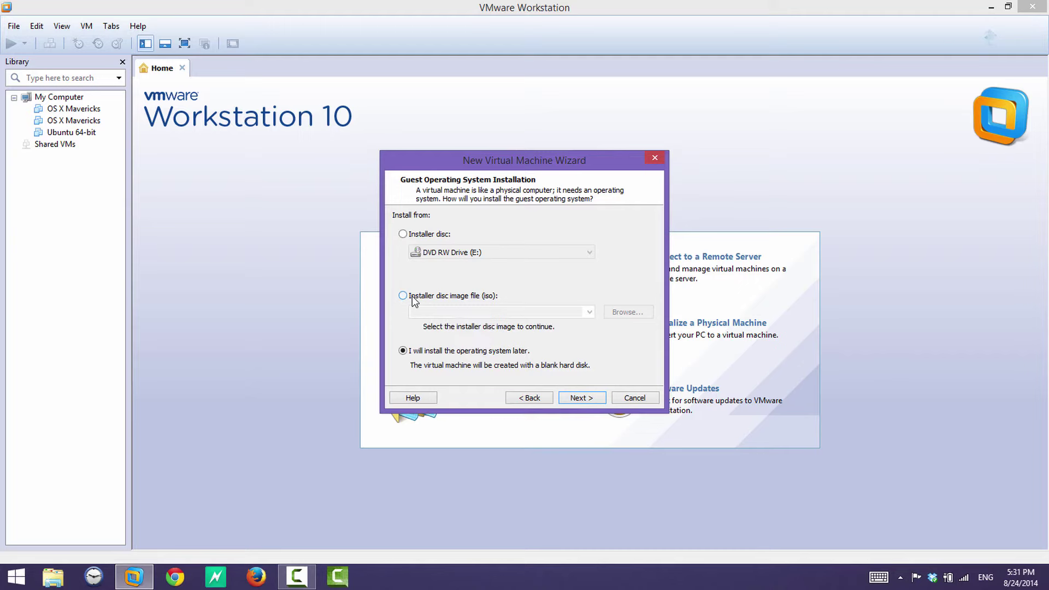
click(634, 312)
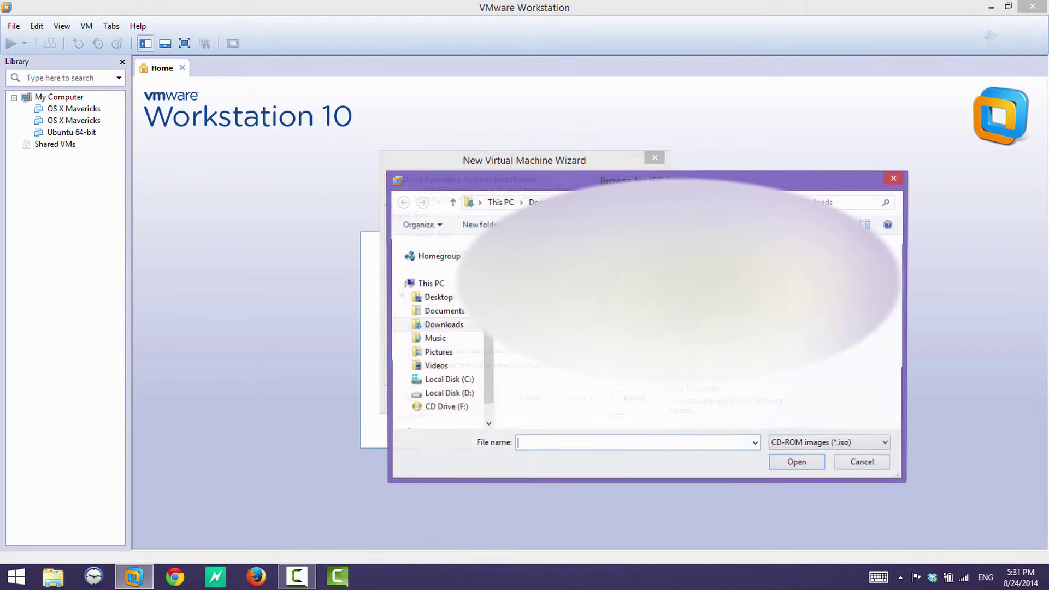
click(431, 297)
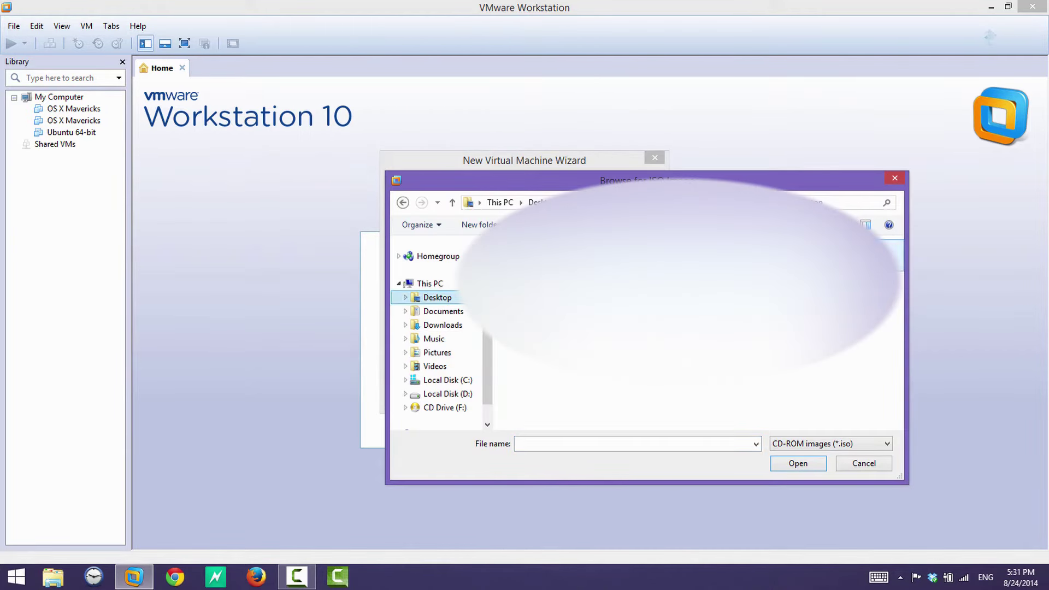
click(875, 255)
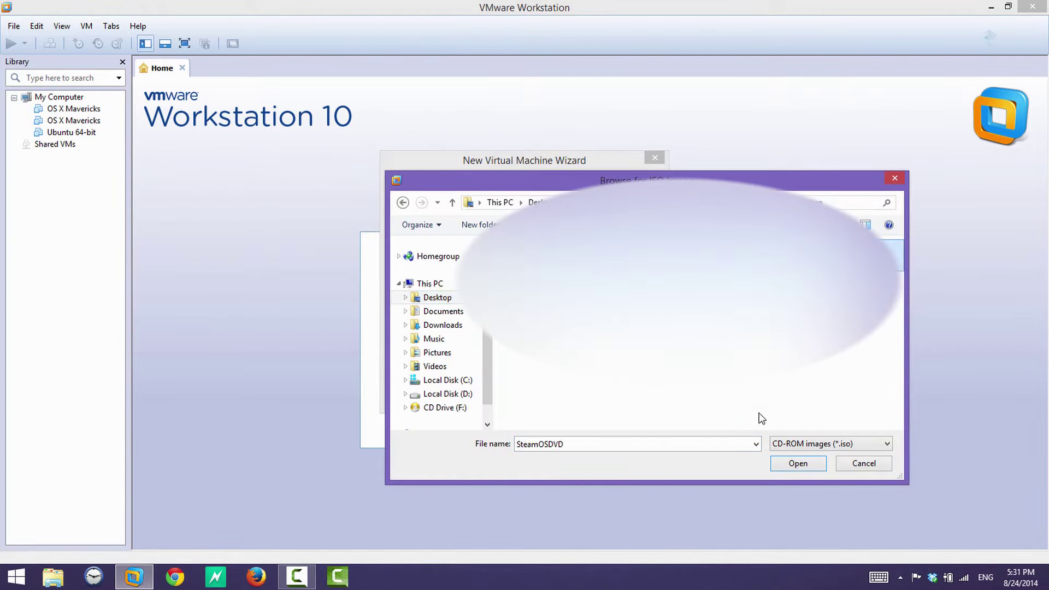
click(798, 464)
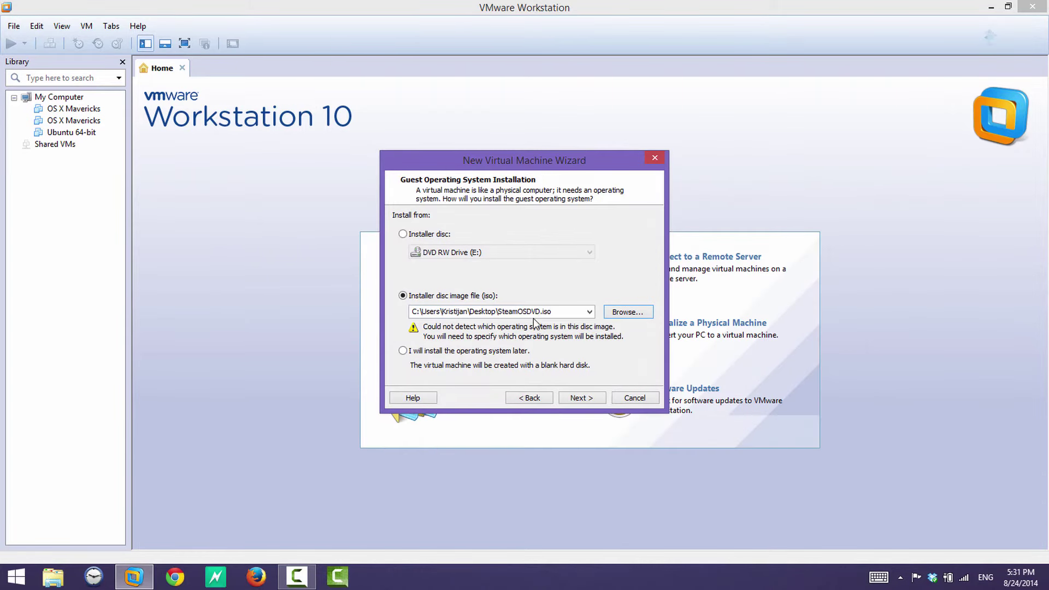
click(587, 396)
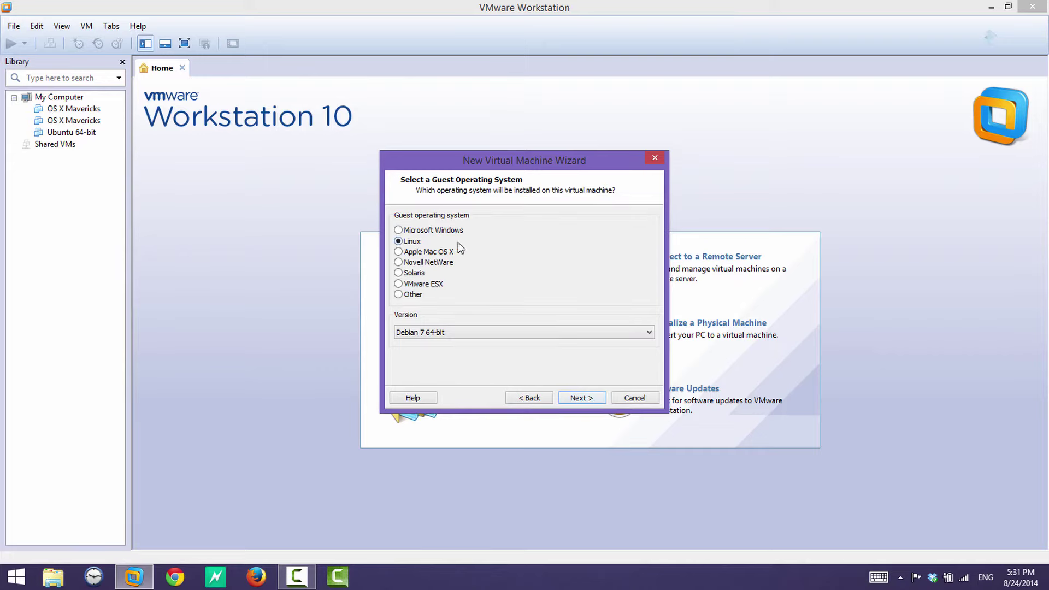
Step: Set the guest operating system to Linux, version Debian 7 64-bit
click(647, 331)
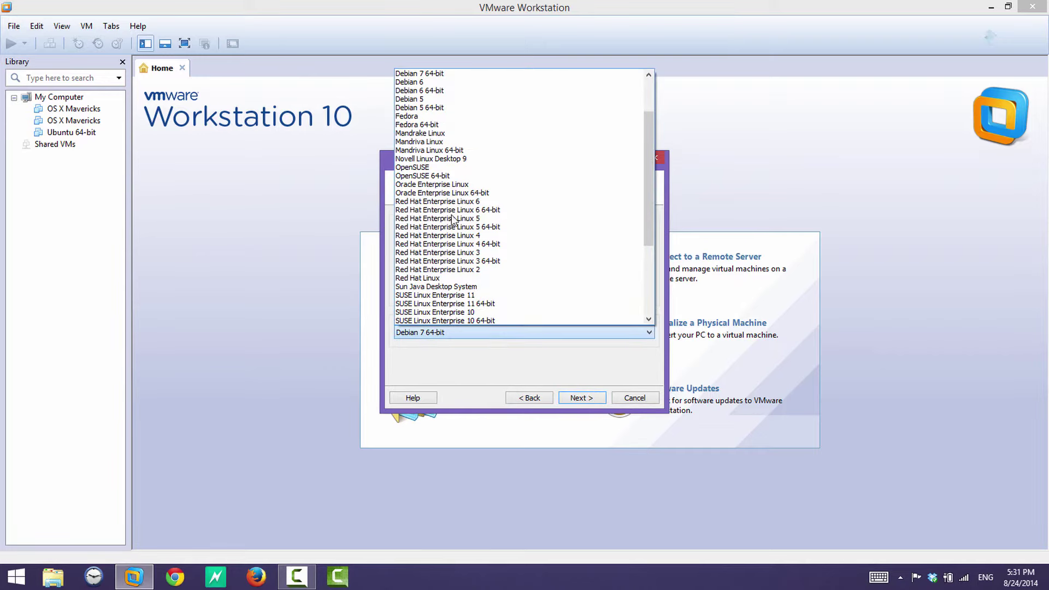
click(432, 75)
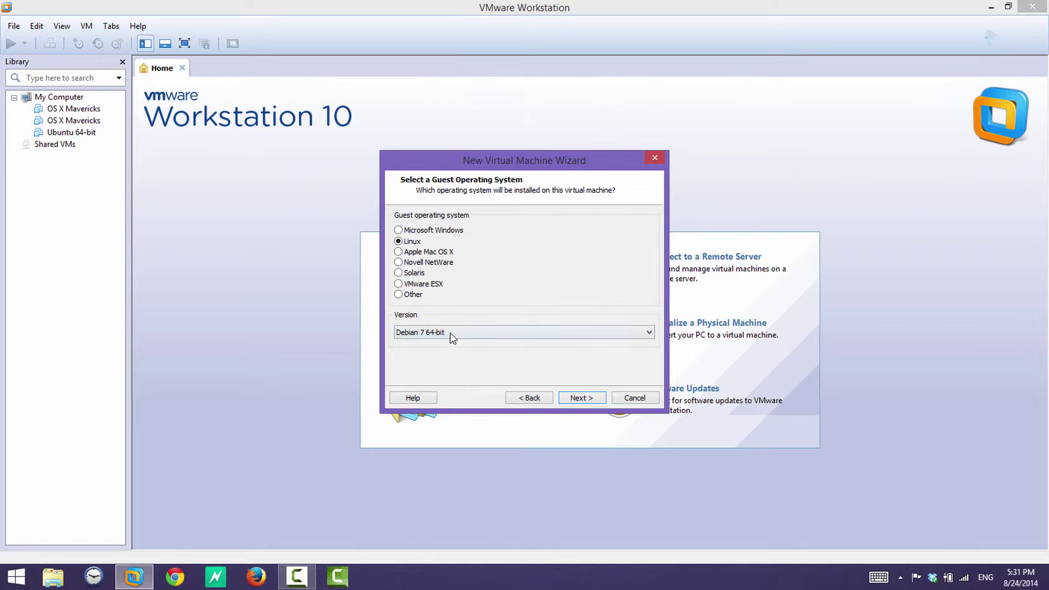
click(579, 398)
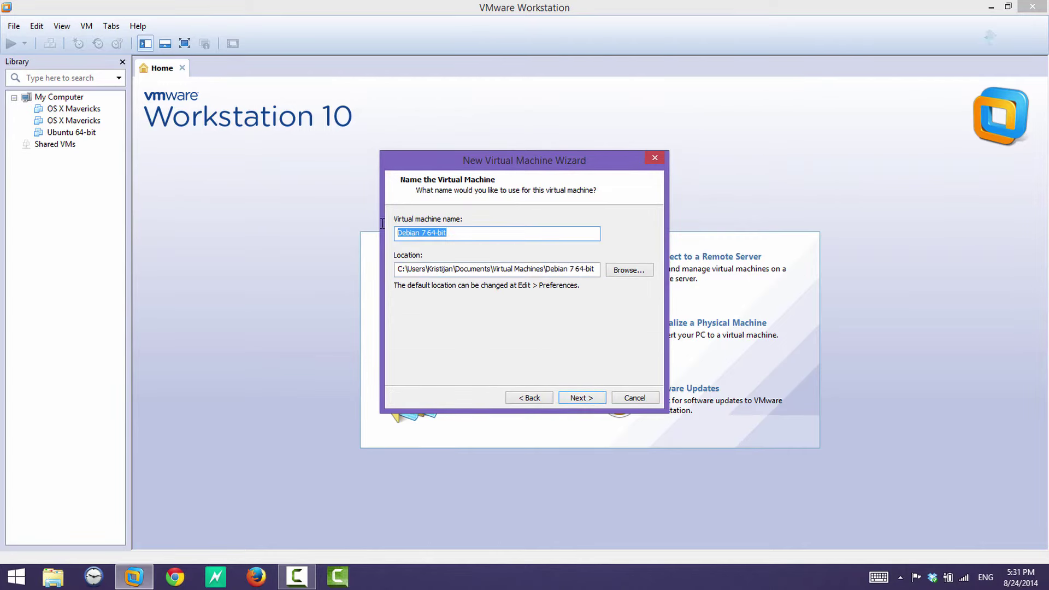
Step: Name the virtual machine SteamOS and keep the proposed storage location
text(S)
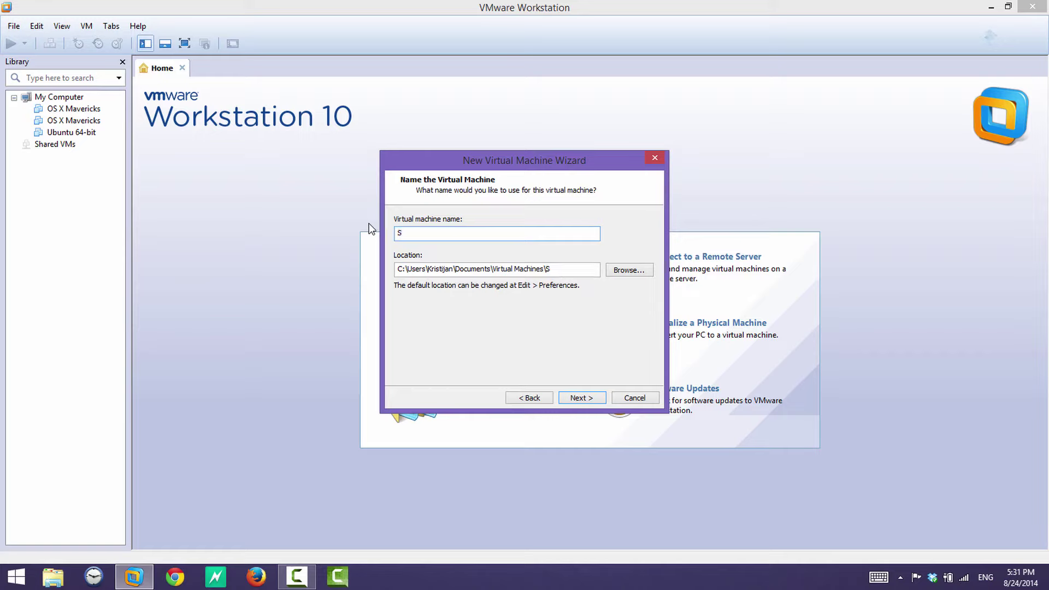
text(teamOS)
click(580, 397)
Step: Give the virtual machine 2 processors with 2 cores per processor
click(577, 230)
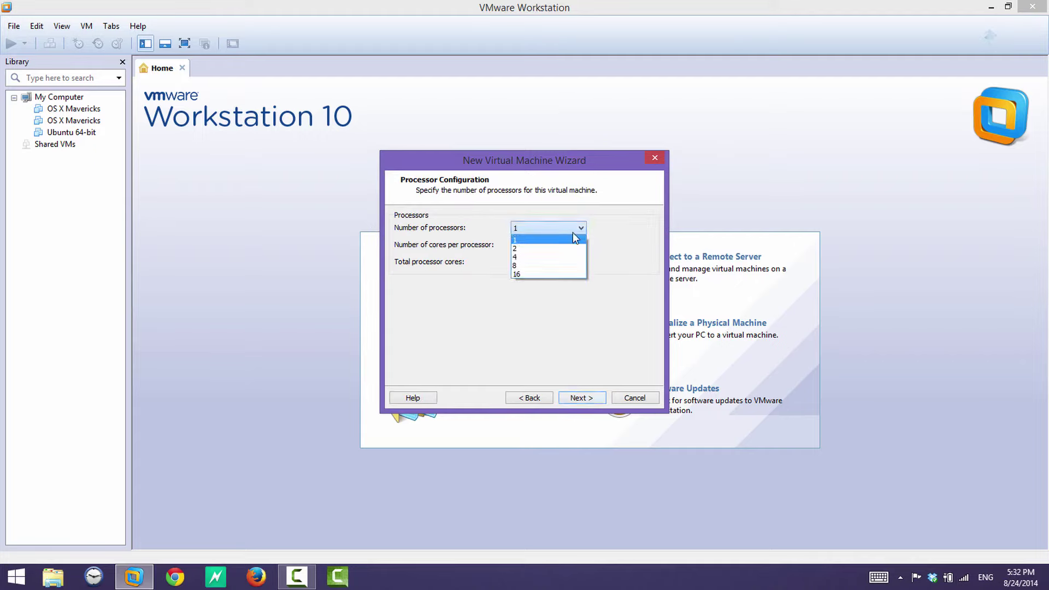
click(558, 249)
click(556, 245)
click(535, 265)
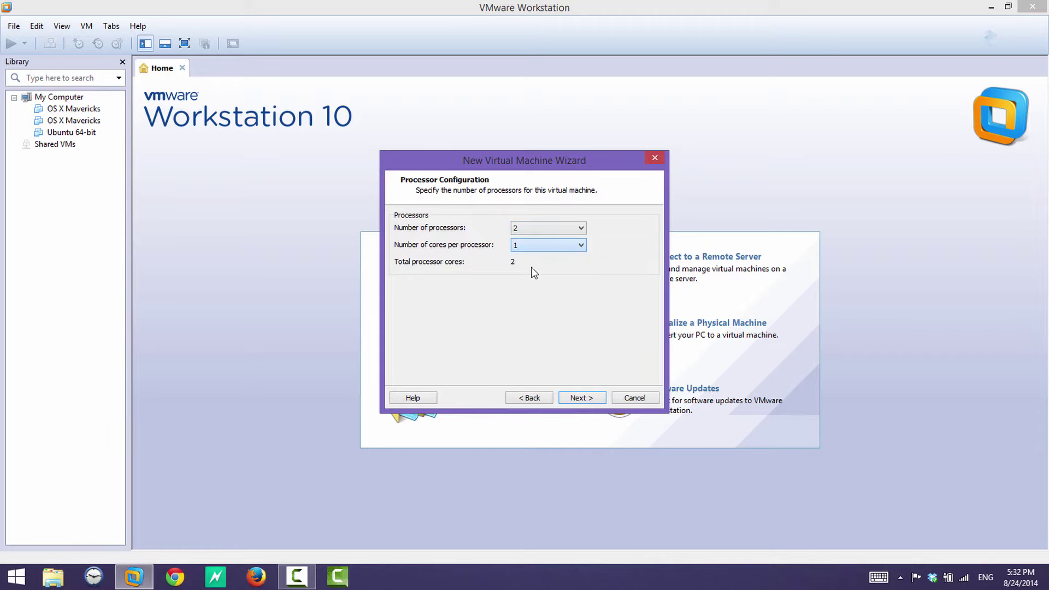
click(580, 397)
Step: Allocate 2700 MB of memory to the virtual machine and accept NAT as its network connection
drag(432, 307, 430, 285)
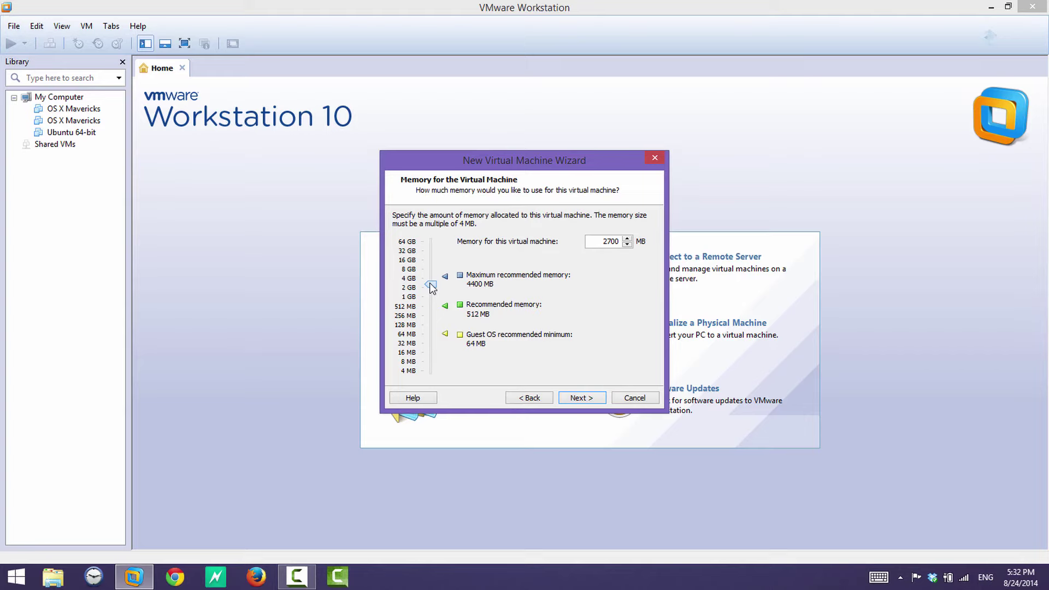
click(576, 398)
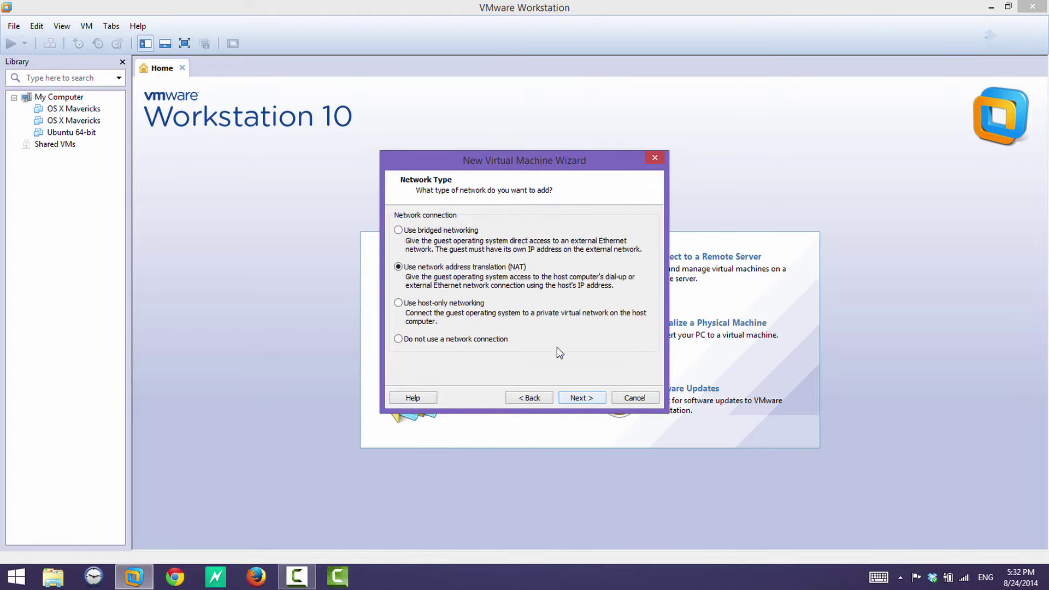
click(584, 402)
Step: Accept the default I/O controller and choose to create a new virtual disk of type SCSI
click(584, 400)
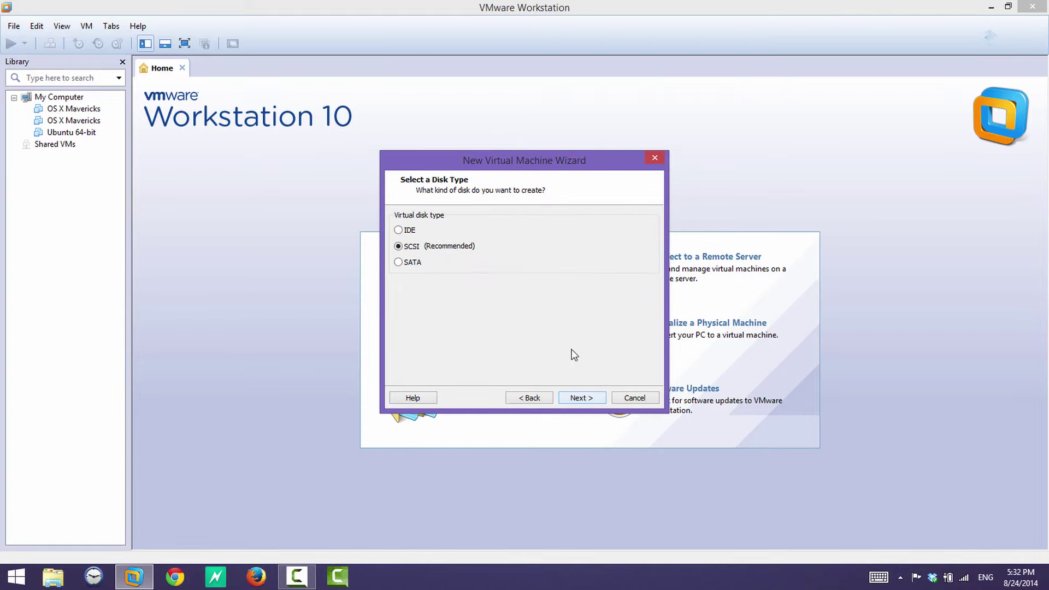
click(579, 399)
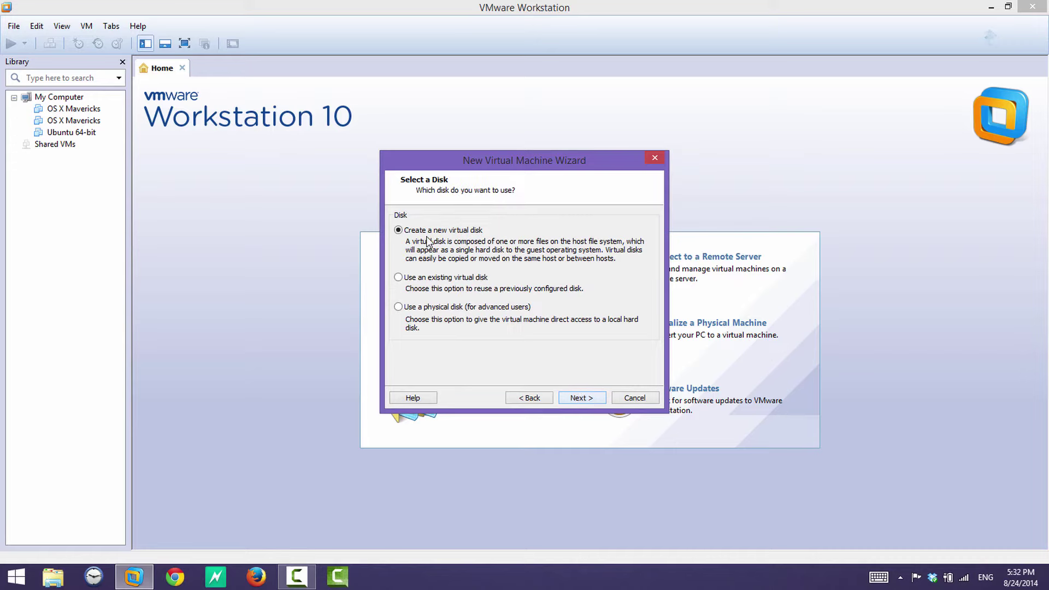
click(580, 399)
Step: Set the maximum disk size to 500 GB and store the virtual disk as a single file
click(425, 322)
drag(490, 214, 589, 222)
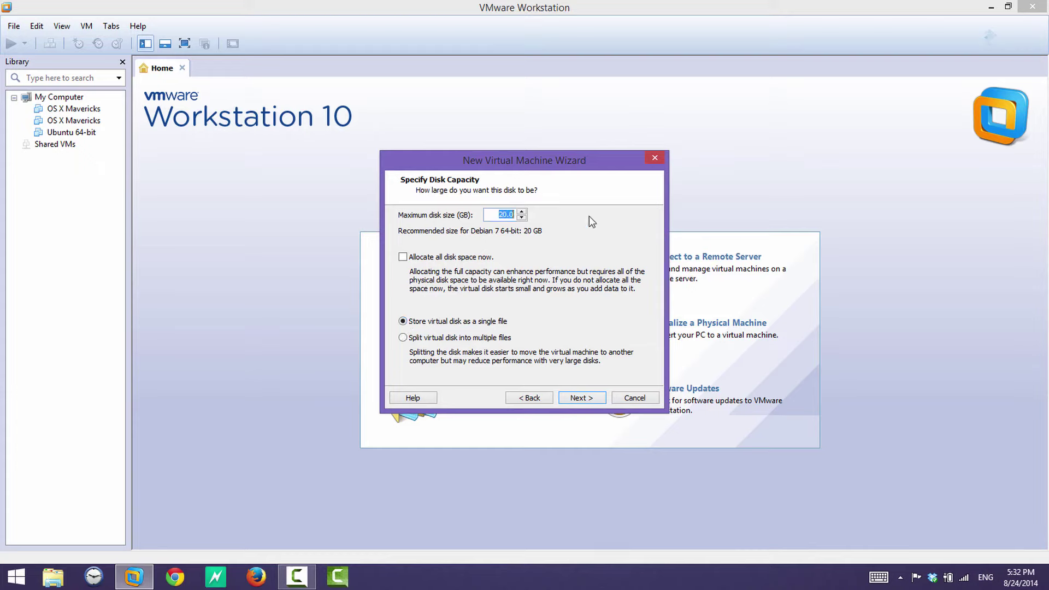
text(500)
click(410, 322)
click(580, 398)
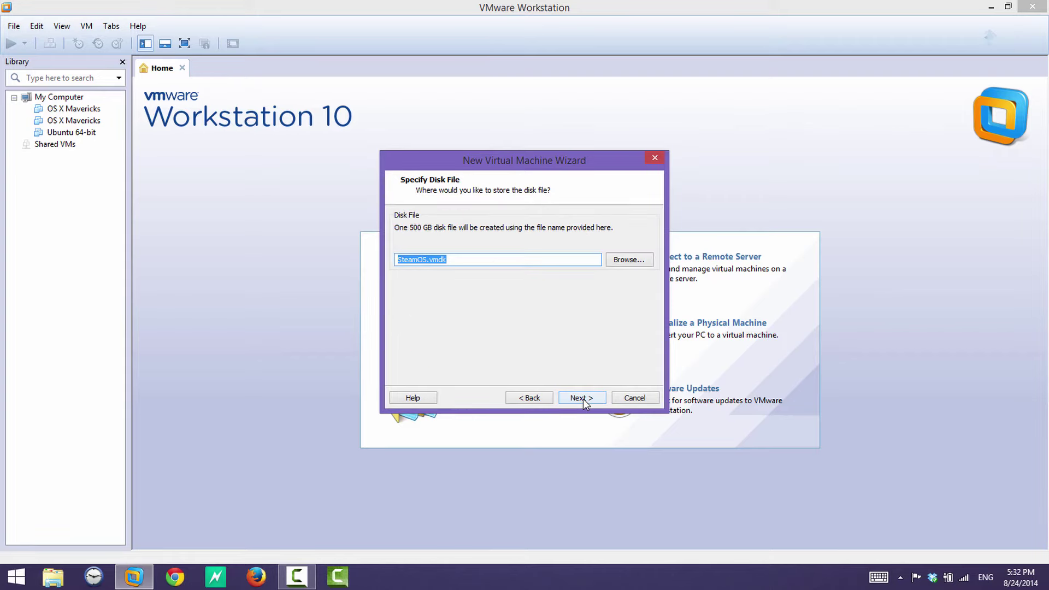
Step: Finish creating the virtual machine with SteamOS.vmdk as its disk file, and power it on
click(583, 399)
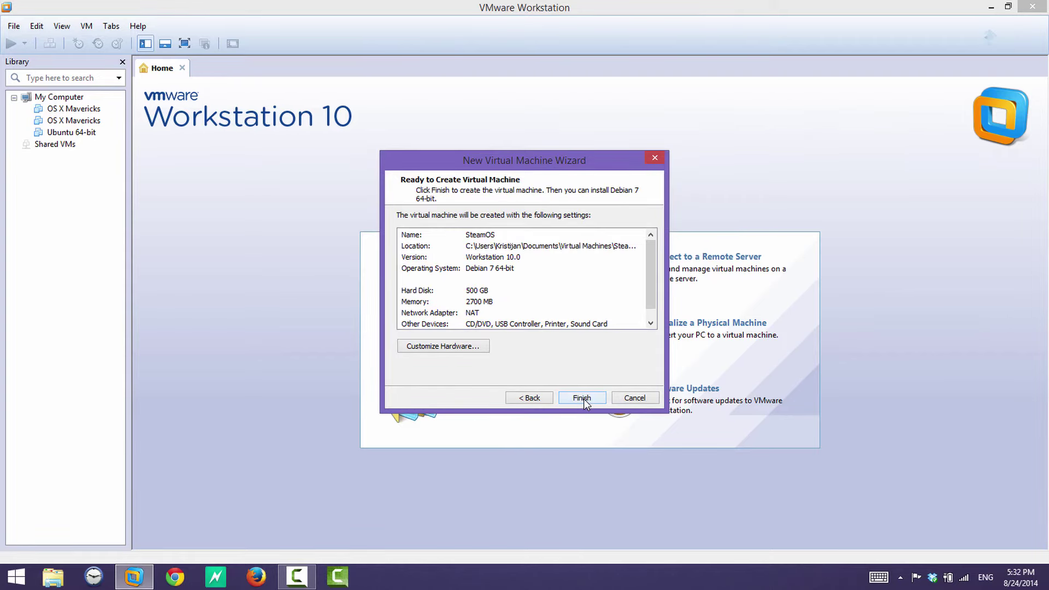
click(585, 399)
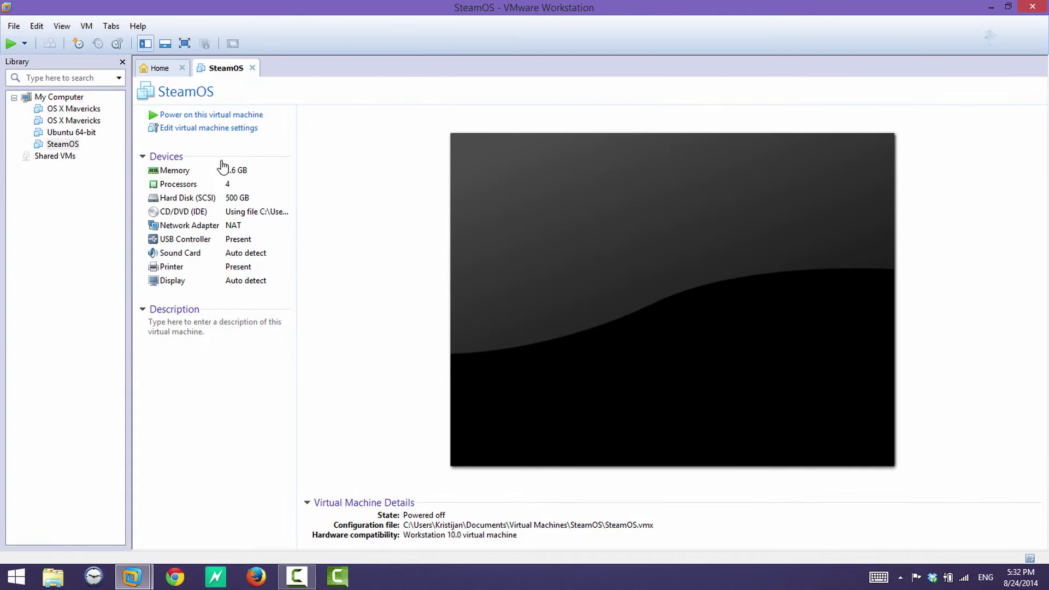
click(224, 117)
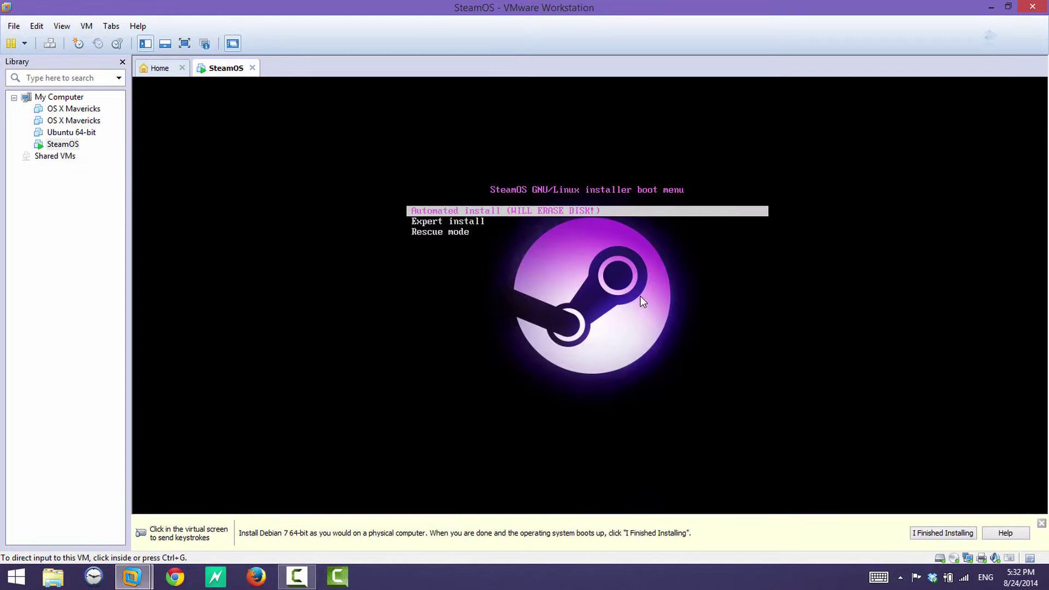
Step: Start the Automated install from the SteamOS installer boot menu
click(642, 302)
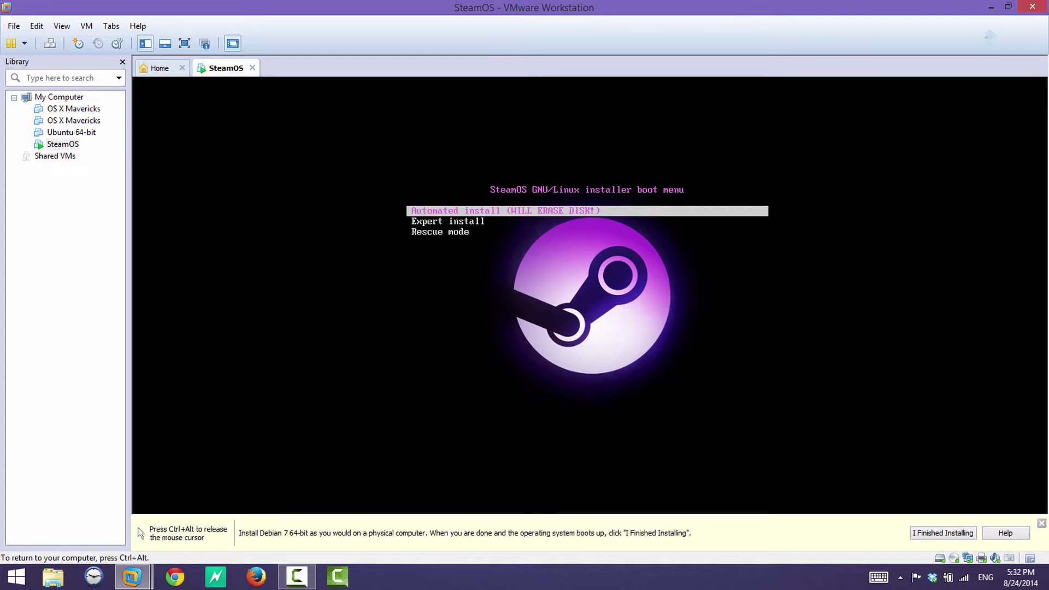
key(Down)
key(Up)
key(Return)
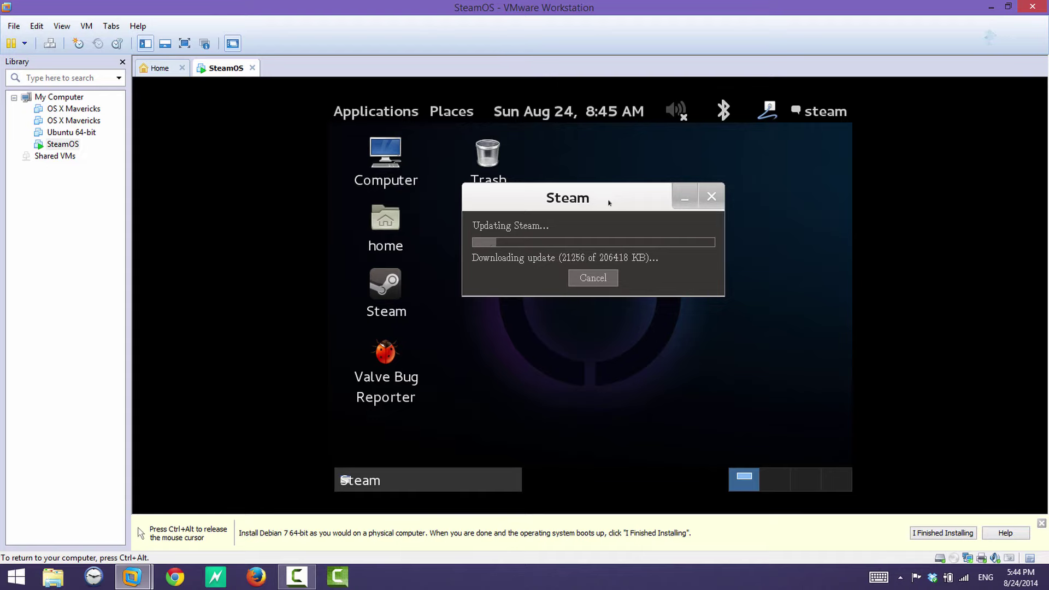
Step: Release input from the virtual machine and mark the guest system installation as finished
key(ctrl+alt)
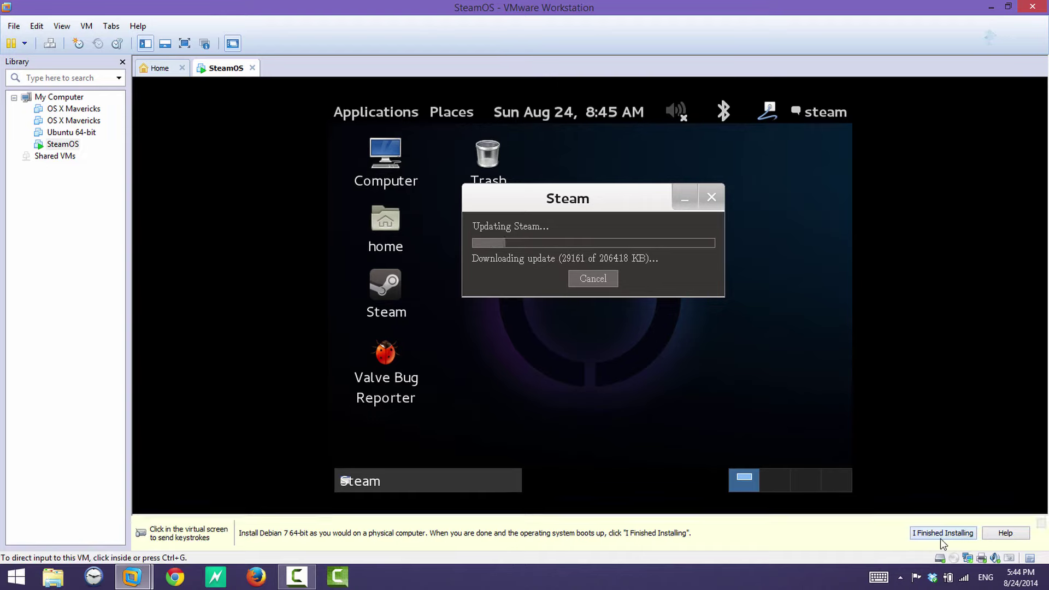
click(941, 539)
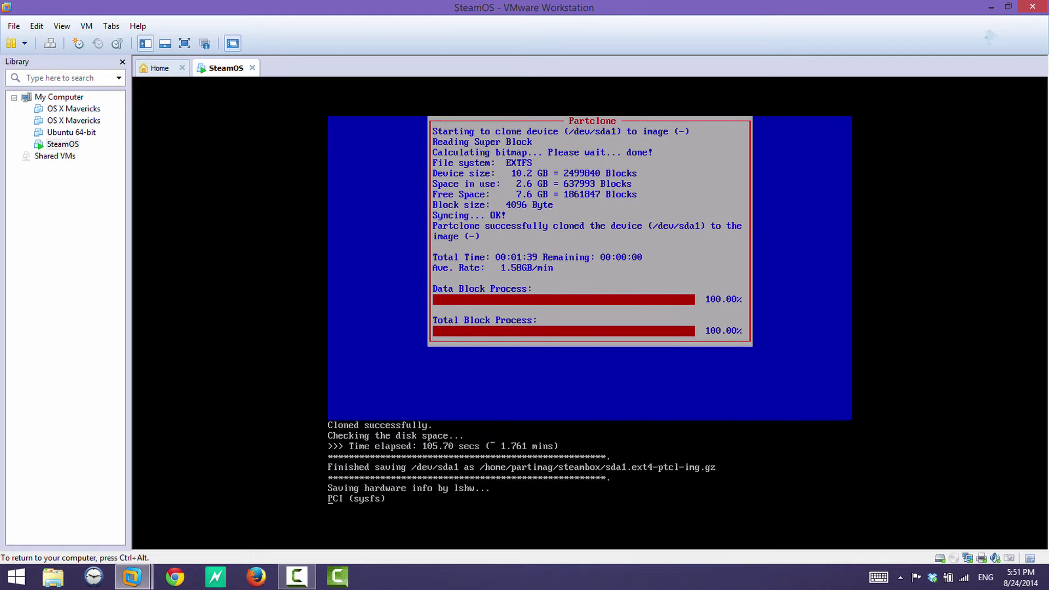
Step: Reboot the virtual machine from the Choose mode dialog after the partition cloning
key(Up)
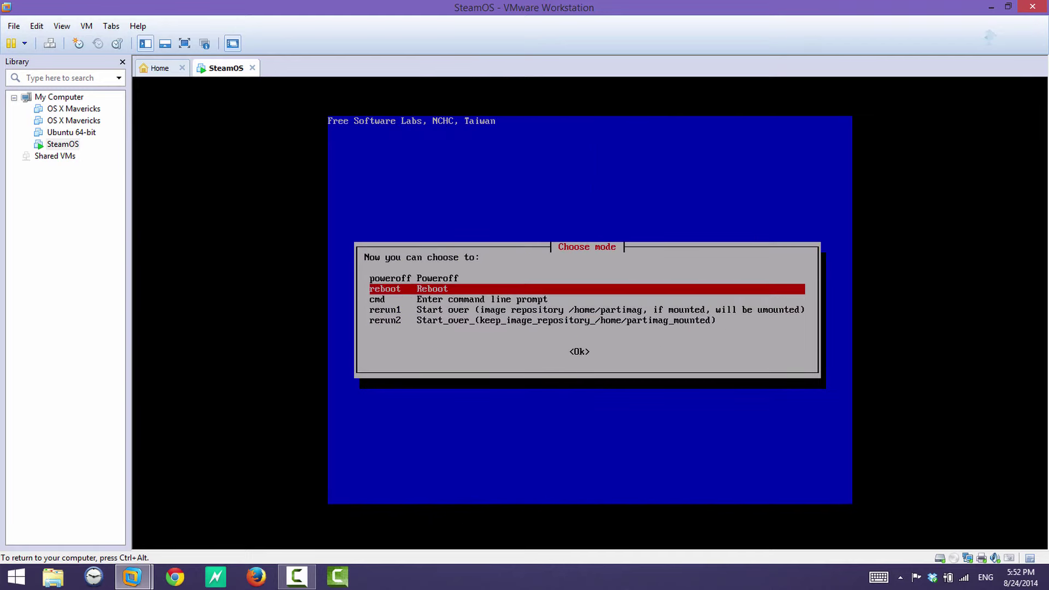
key(Return)
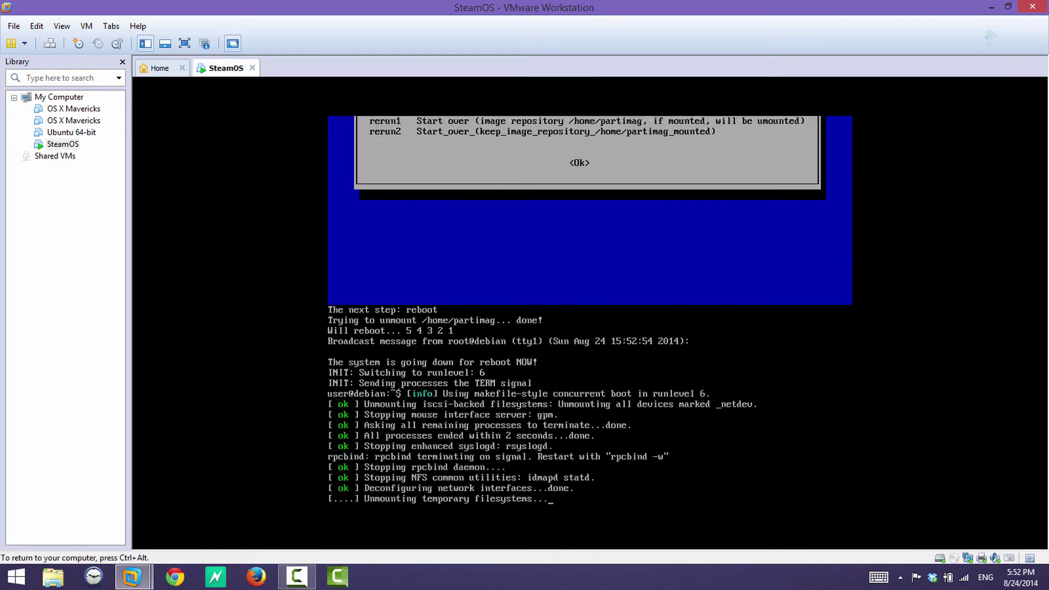